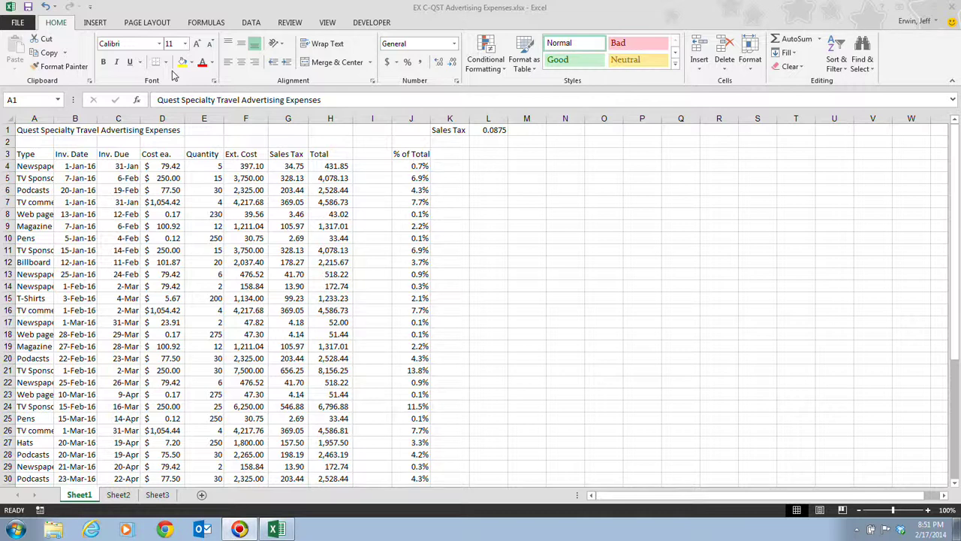
Change the font of the worksheet title in cell A1 to Times New Roman.
{"action": "left_click", "coordinate": [43, 130]}
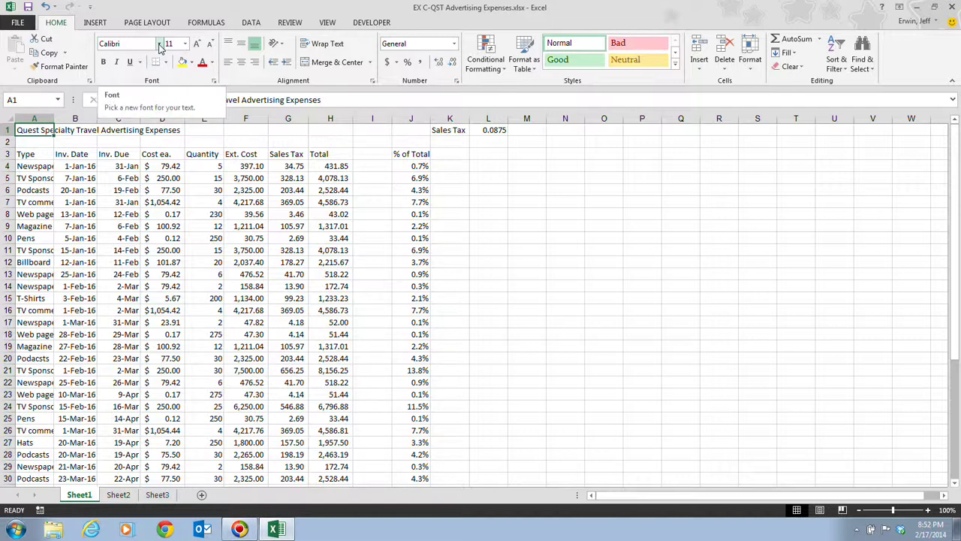
{"action": "left_click", "coordinate": [160, 45]}
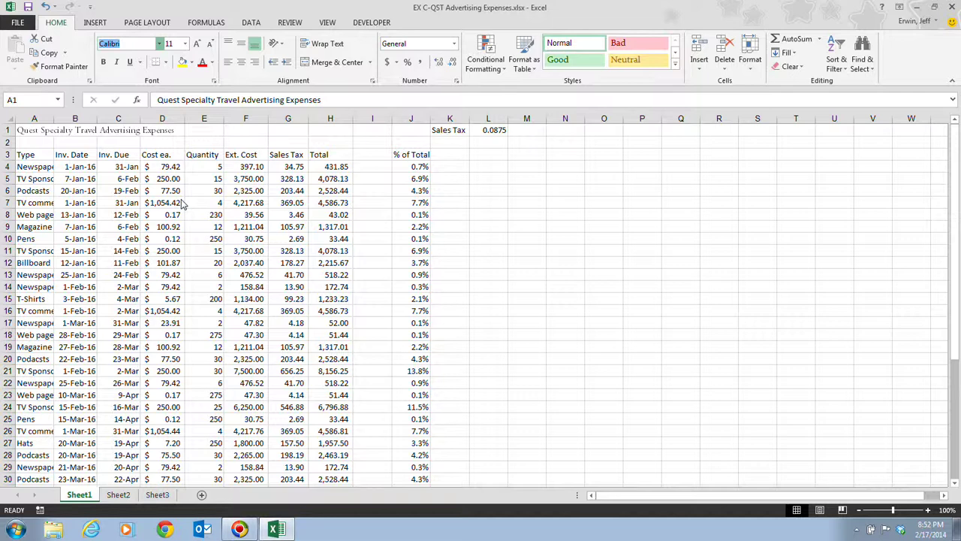
{"action": "key", "text": "Return"}
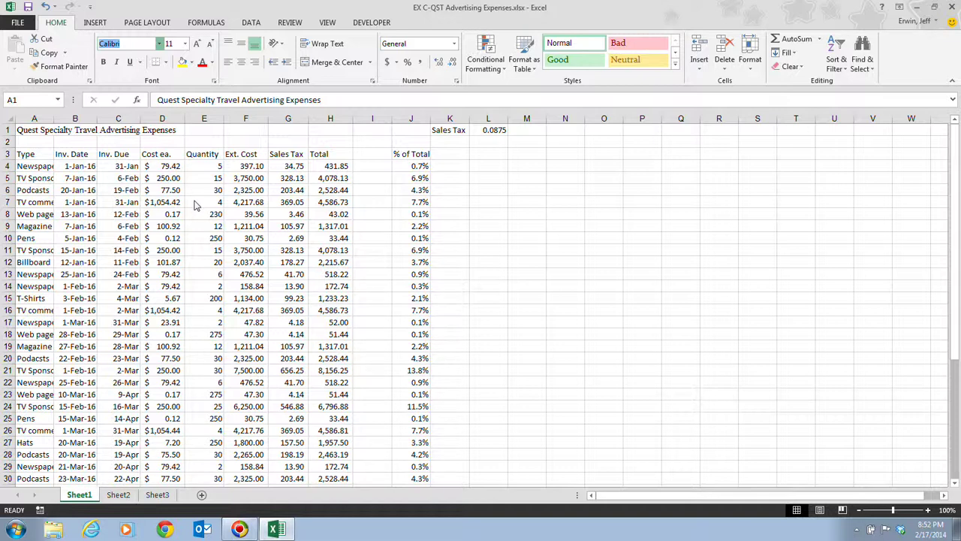
{"action": "key", "text": "Escape"}
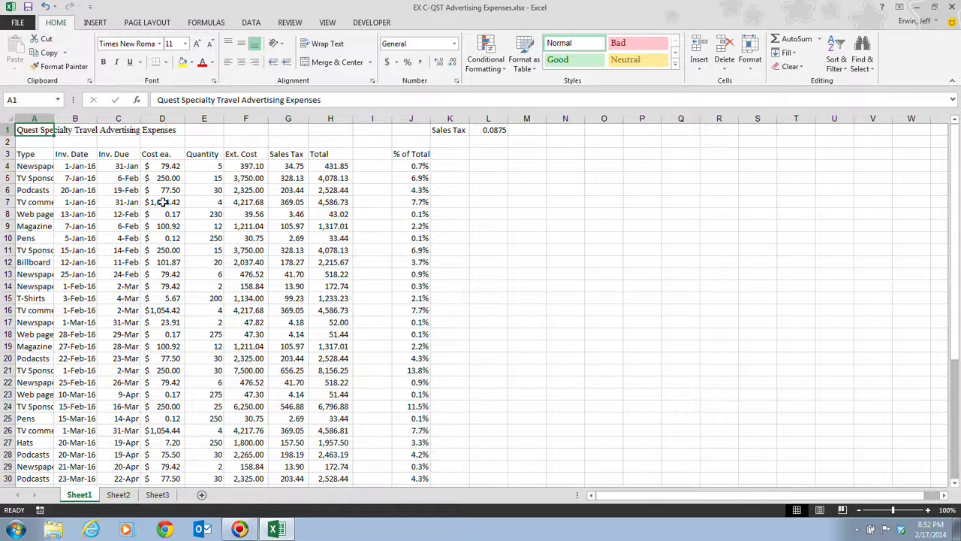
Set the font size of the title in cell A1 to 20.
{"action": "scroll", "coordinate": [54, 294], "scroll_direction": "down", "scroll_amount": 2}
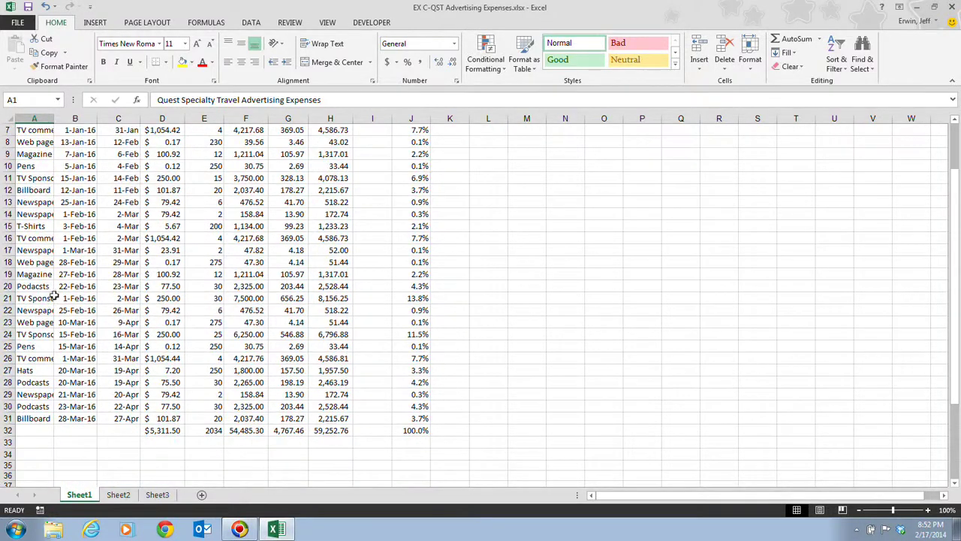
{"action": "scroll", "coordinate": [180, 263], "scroll_direction": "up", "scroll_amount": 2}
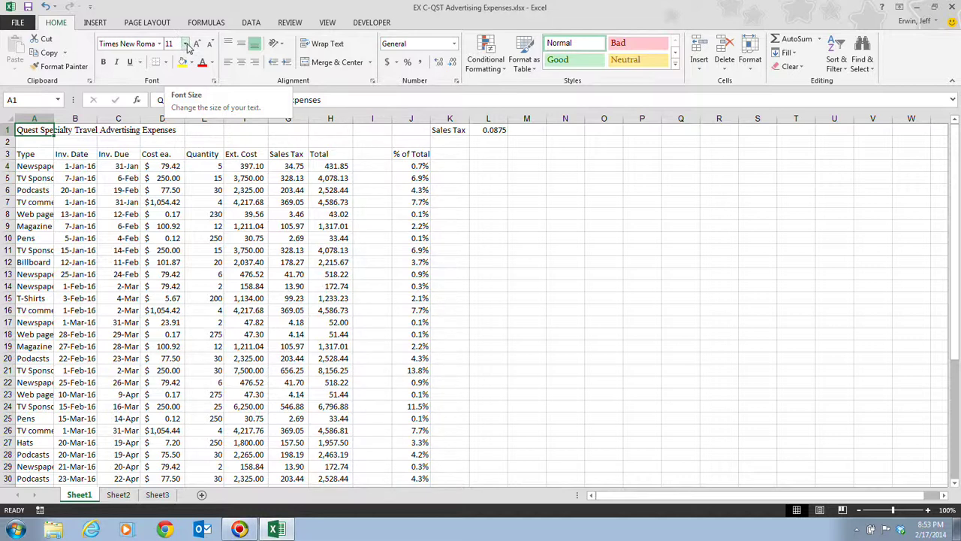
{"action": "left_click", "coordinate": [187, 45]}
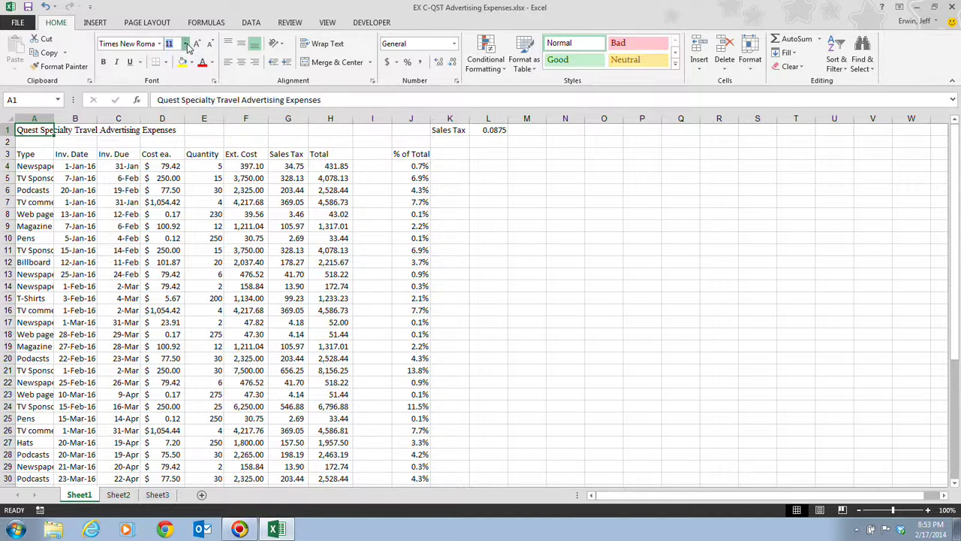
{"action": "left_click", "coordinate": [171, 153]}
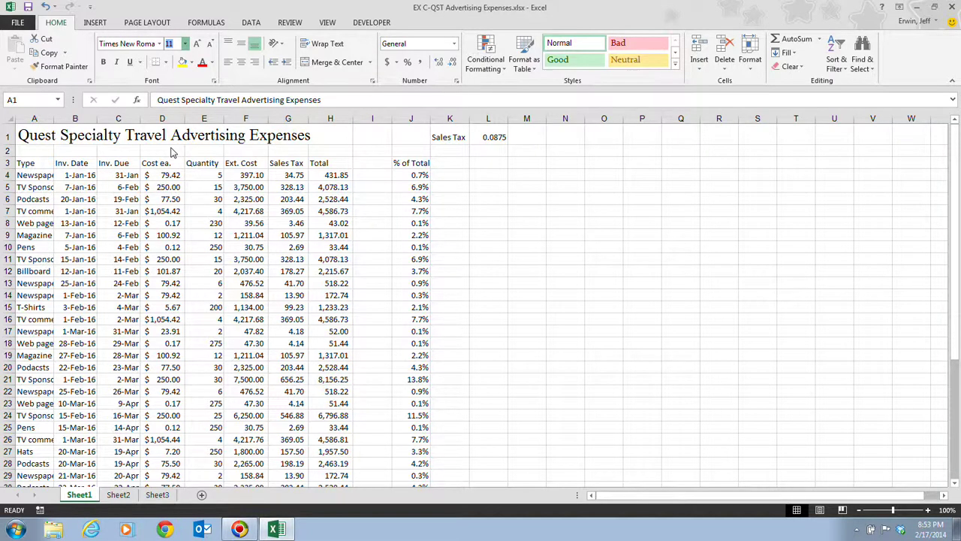
{"action": "key", "text": "ctrl+z"}
{"action": "key", "text": "ctrl+shift+period"}
{"action": "key", "text": "ctrl+shift+period"}
{"action": "key", "text": "ctrl+shift+period"}
{"action": "key", "text": "ctrl+shift+period"}
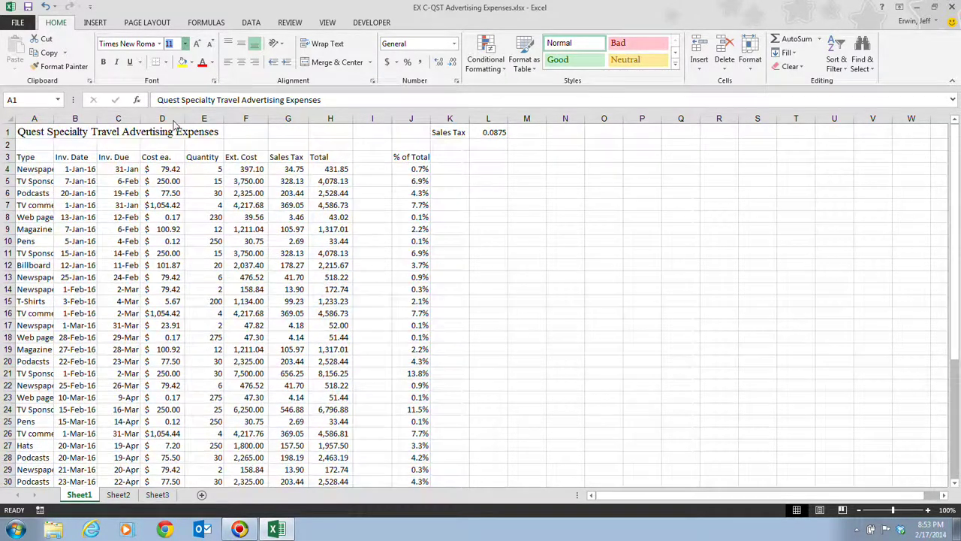
{"action": "key", "text": "ctrl+shift+comma"}
{"action": "key", "text": "ctrl+shift+comma"}
{"action": "key", "text": "ctrl+shift+comma"}
{"action": "key", "text": "ctrl+shift+comma"}
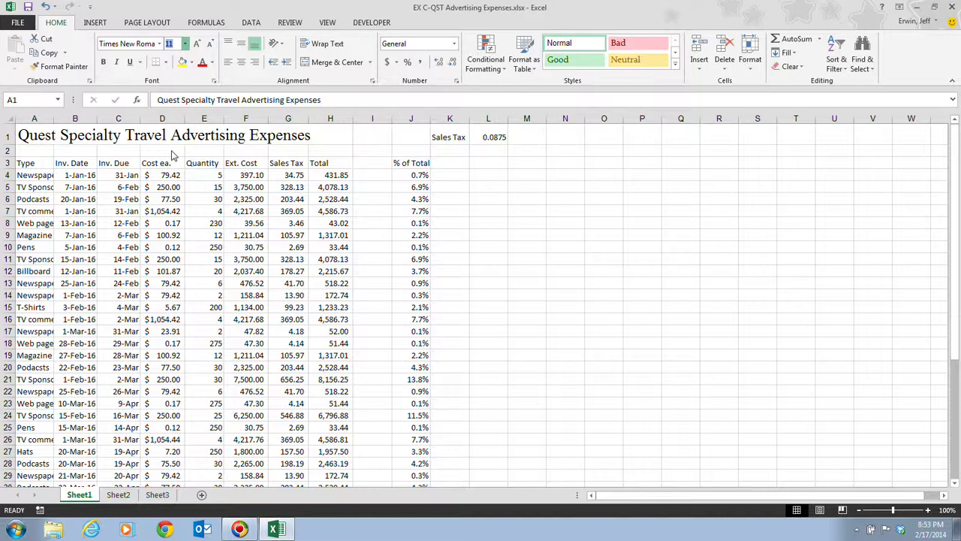
{"action": "key", "text": "Escape"}
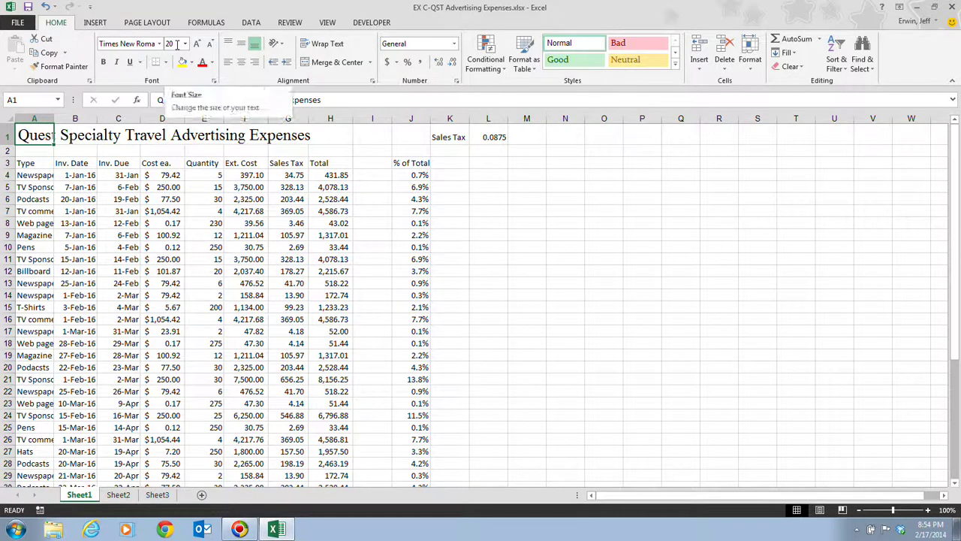
{"action": "left_click", "coordinate": [233, 211]}
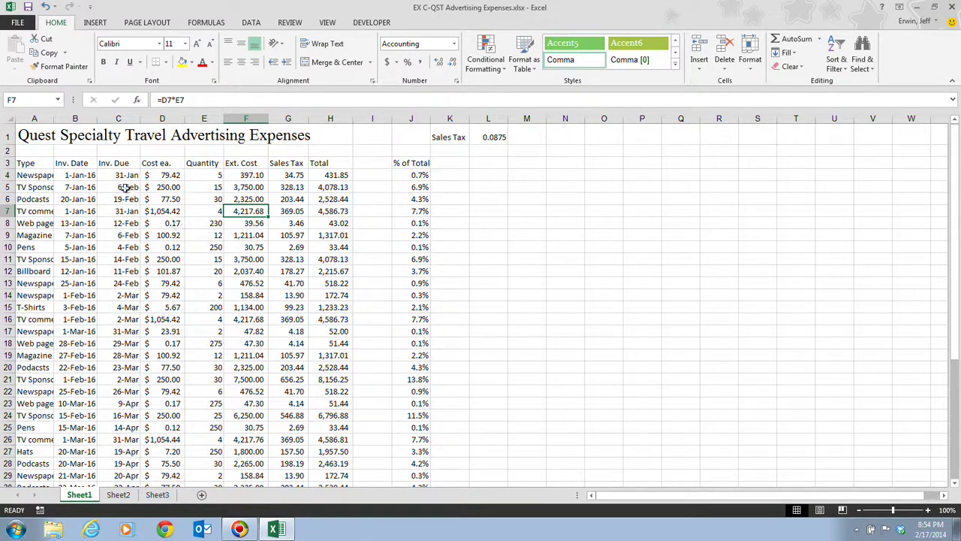
{"action": "left_click", "coordinate": [40, 135]}
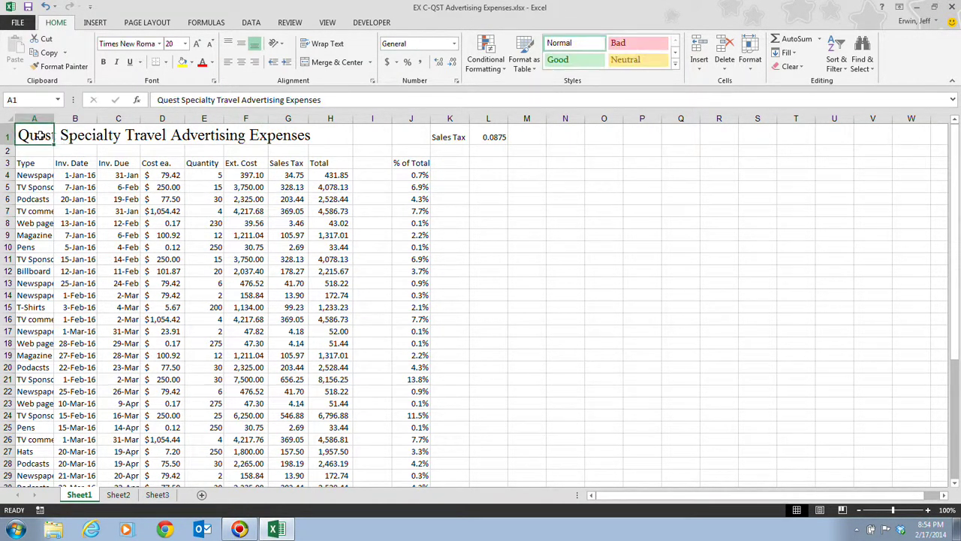
{"action": "left_click", "coordinate": [3, 151]}
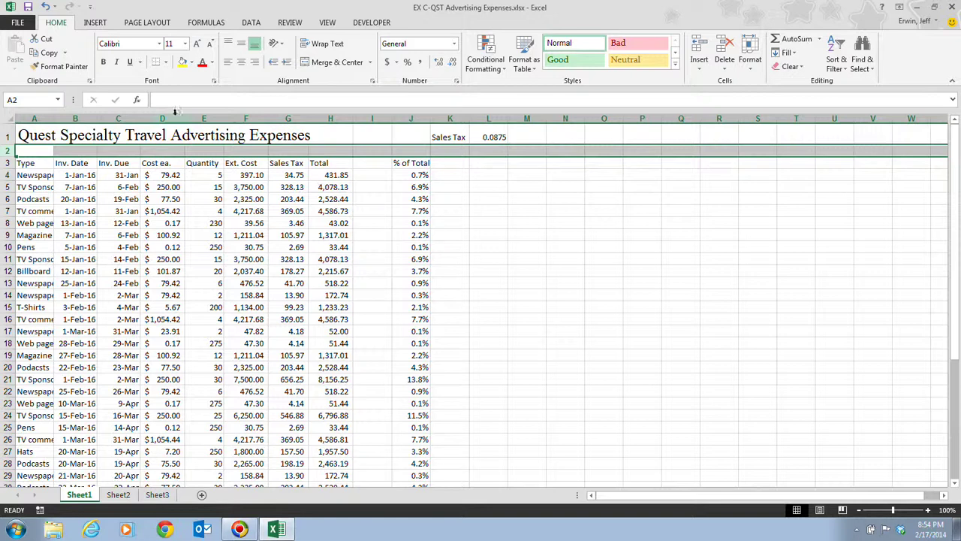
{"action": "left_click", "coordinate": [119, 119]}
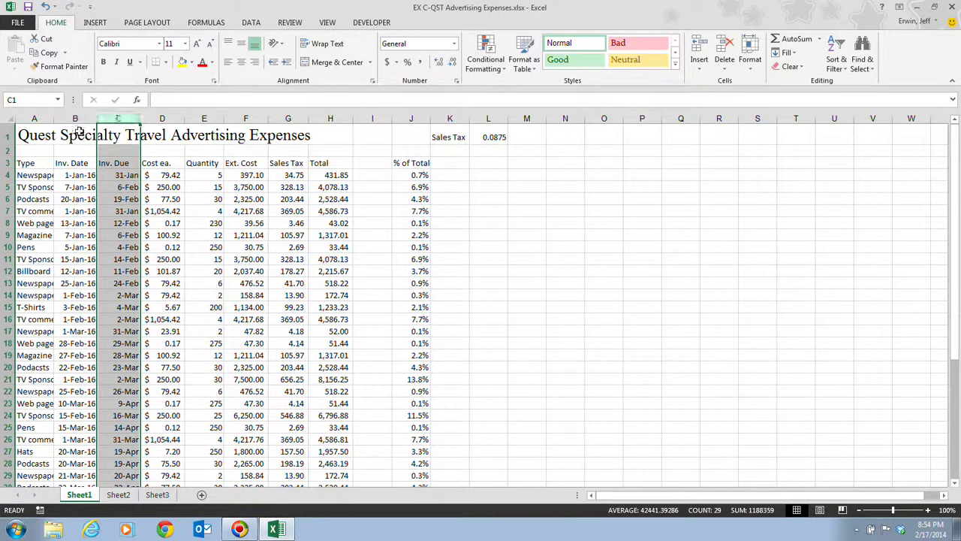
Enlarge the title text in cell A1 by two size increments to 24.
{"action": "left_click", "coordinate": [44, 136]}
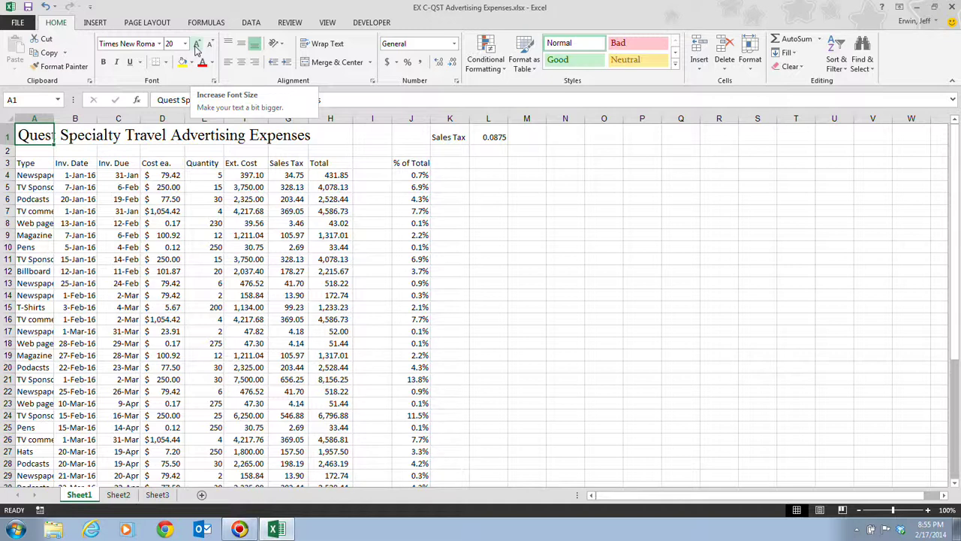
{"action": "left_click", "coordinate": [196, 45]}
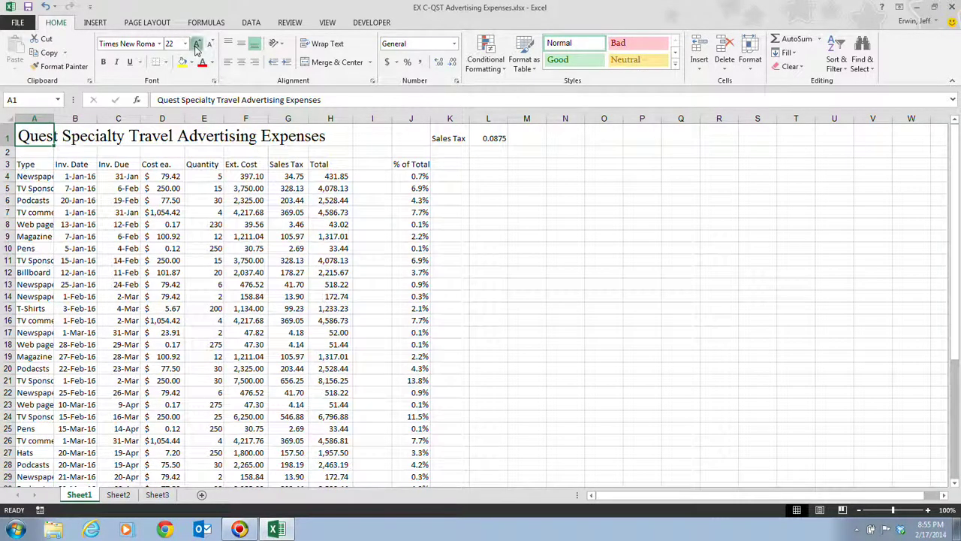
{"action": "left_click", "coordinate": [196, 45]}
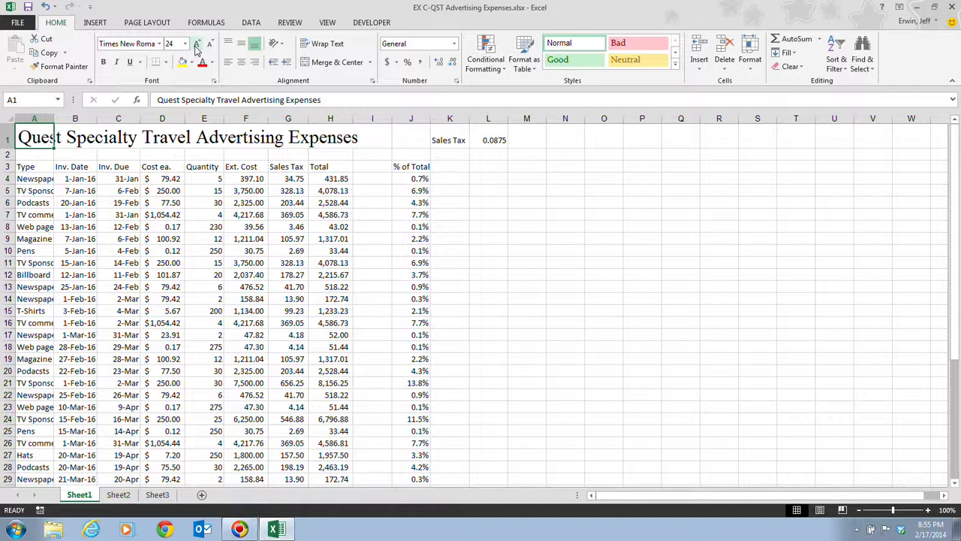
Format the column headings in A3:J3 as Times New Roman, size 14.
{"action": "left_click", "coordinate": [27, 169]}
{"action": "left_click_drag", "start_coordinate": [26, 169], "coordinate": [413, 168]}
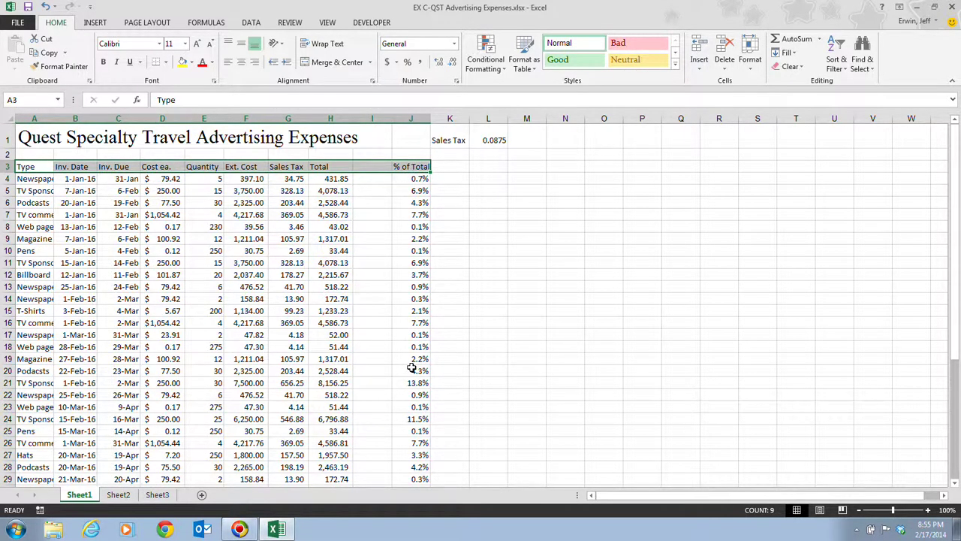
{"action": "right_click", "coordinate": [273, 165]}
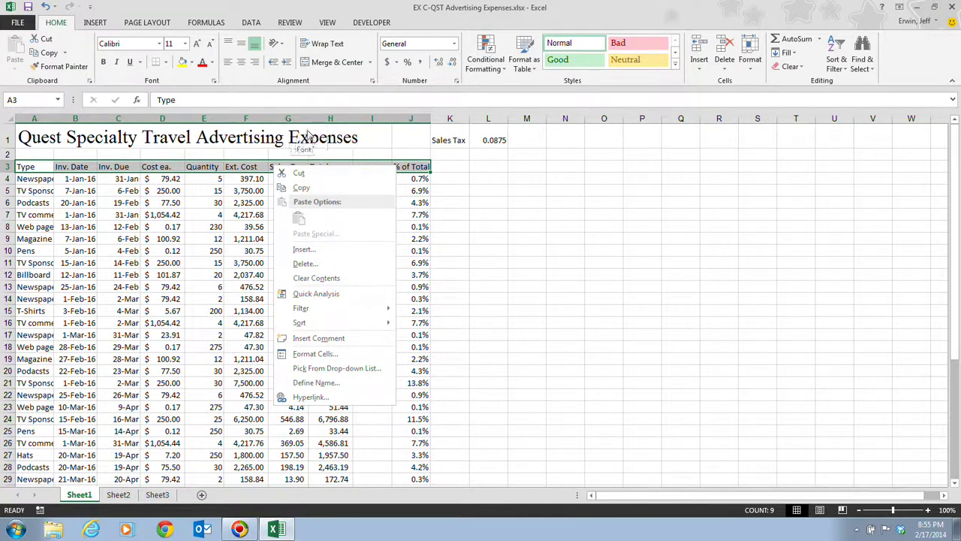
{"action": "key", "text": "Escape"}
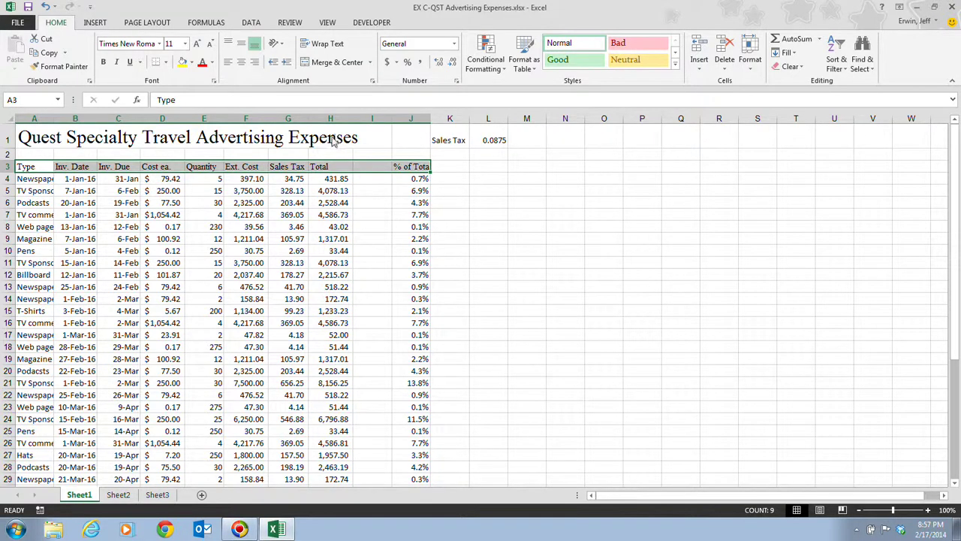
{"action": "key", "text": "ctrl+shift+period"}
{"action": "key", "text": "ctrl+shift+period"}
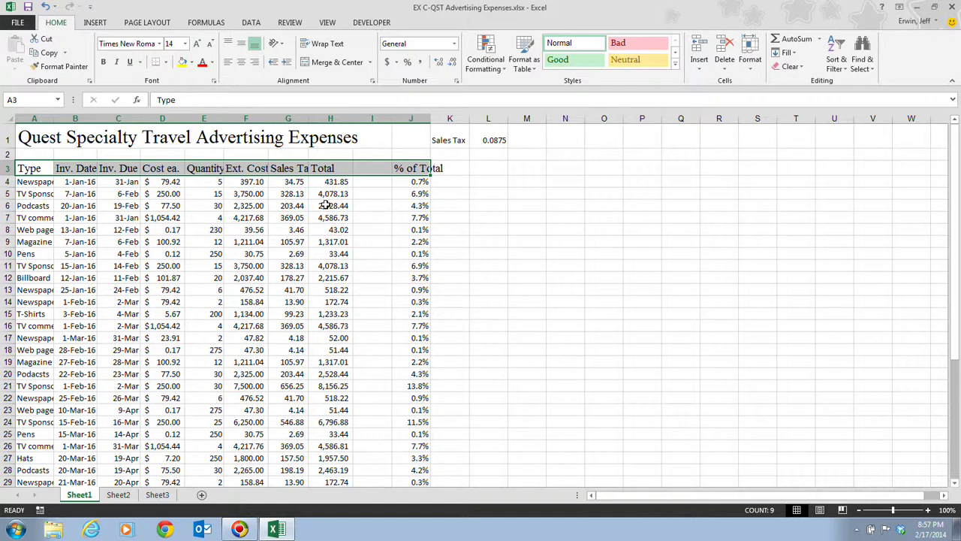
With cell L4 selected, view the online picture sources and the local Pictures library, leaving both without inserting an image.
{"action": "left_click", "coordinate": [501, 185]}
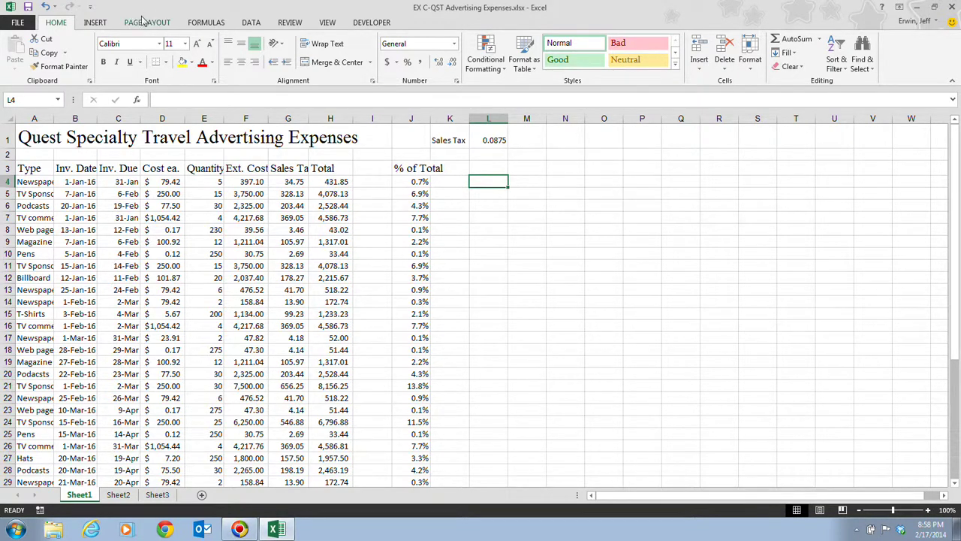
{"action": "left_click", "coordinate": [95, 23]}
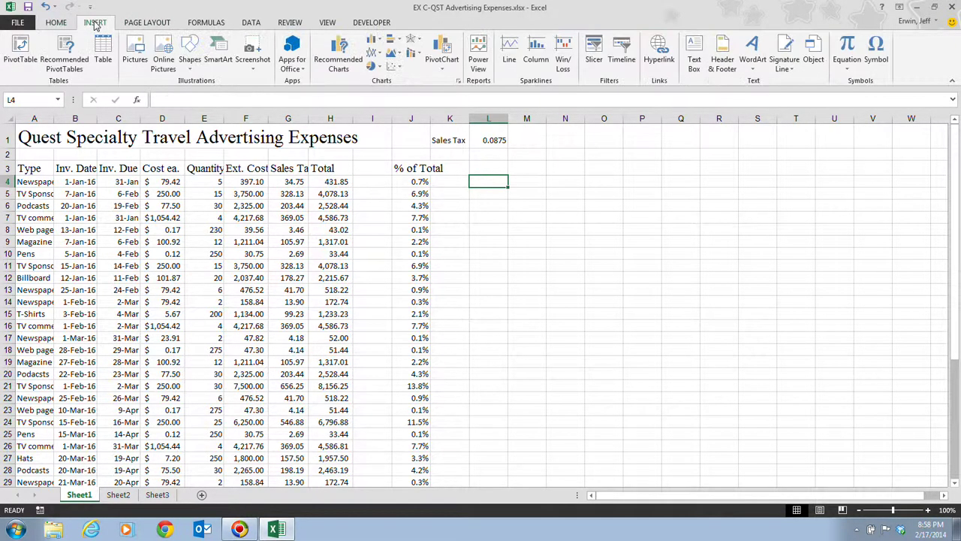
{"action": "left_click", "coordinate": [164, 64]}
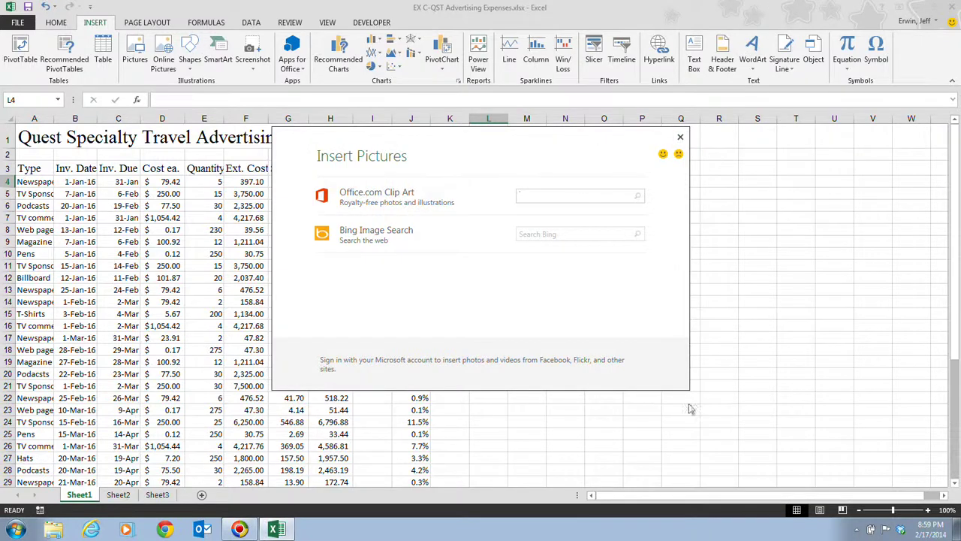
{"action": "left_click", "coordinate": [680, 139]}
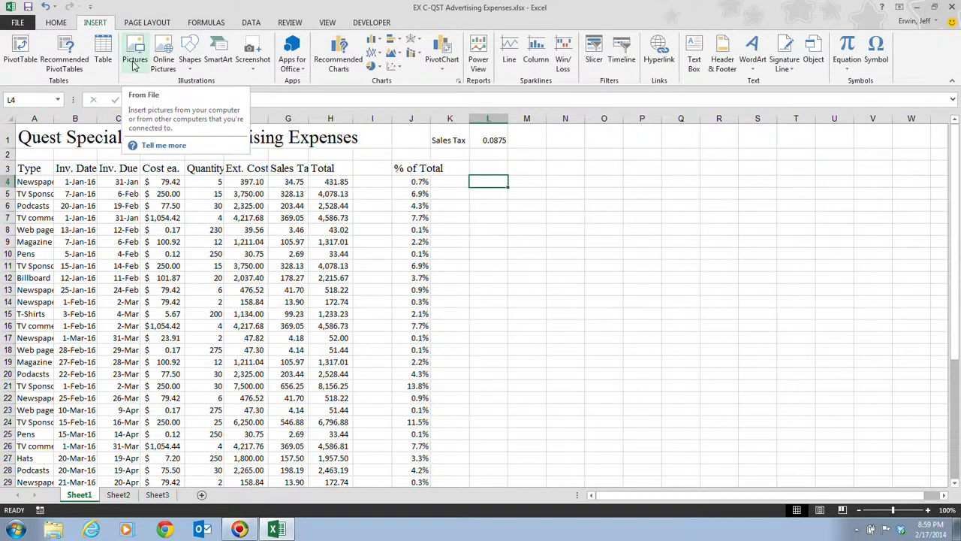
{"action": "left_click", "coordinate": [133, 63]}
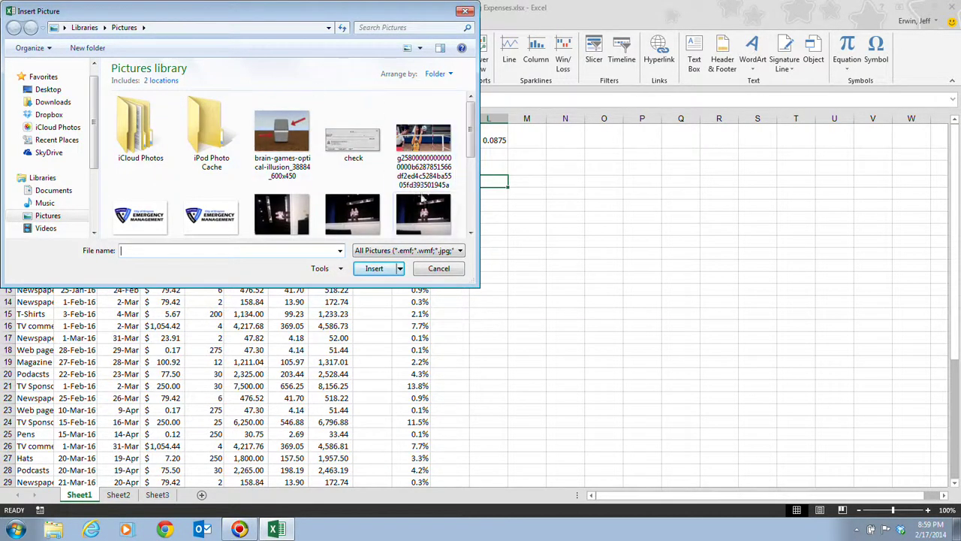
{"action": "left_click", "coordinate": [449, 270]}
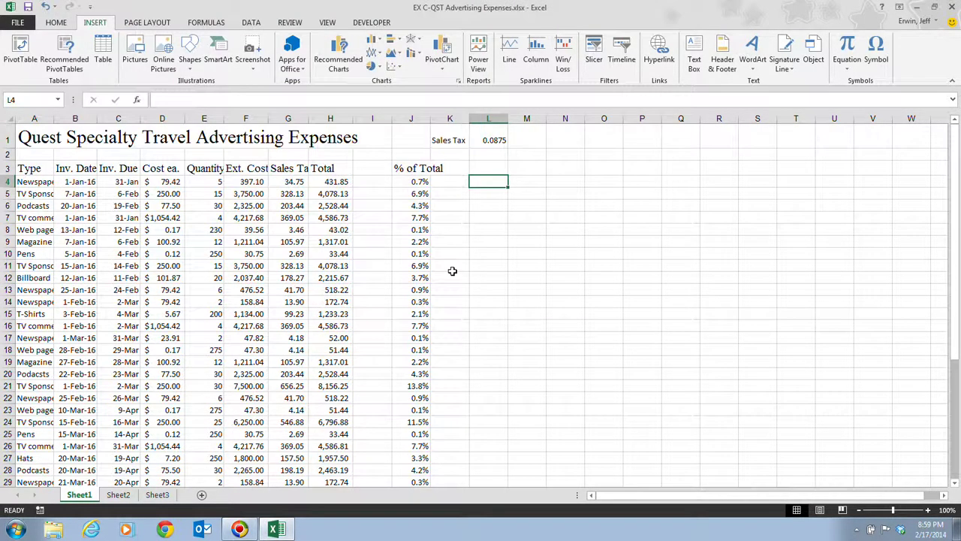